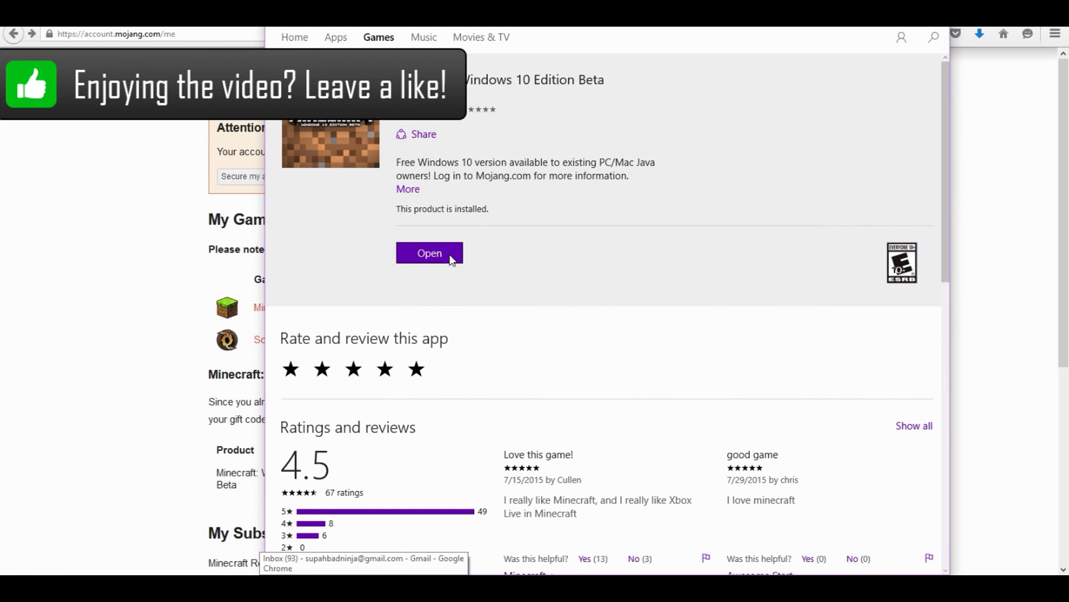
# Launch the installed Minecraft: Windows 10 Edition Beta from its Store page.
pyautogui.click(430, 253)
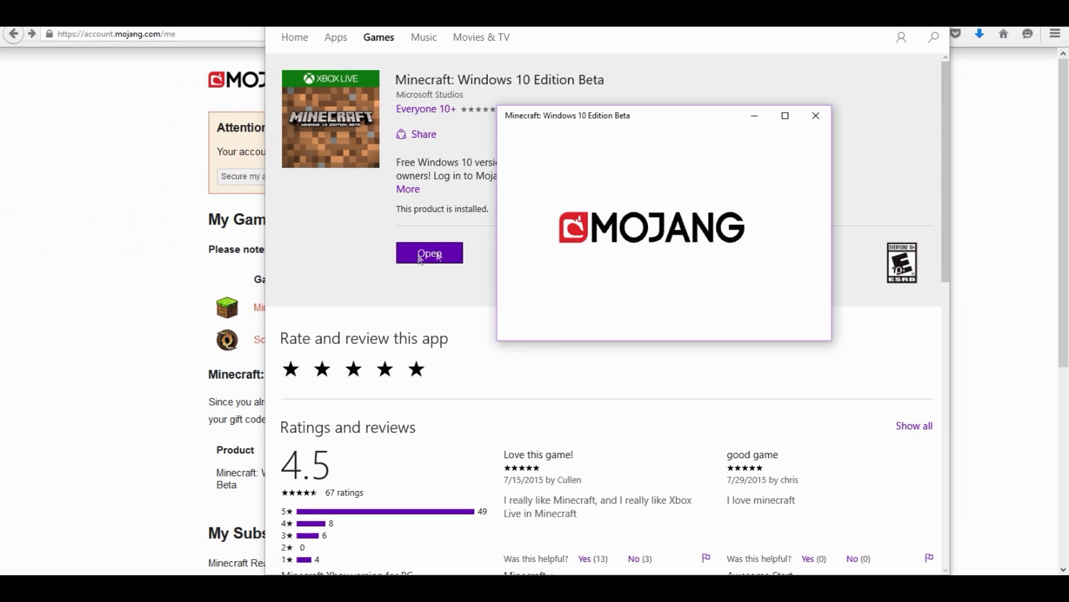
# Maximize the Minecraft window at its title screen, then bring the Mojang account page back in Firefox.
pyautogui.moveTo(677, 124); pyautogui.dragTo(515, 147)
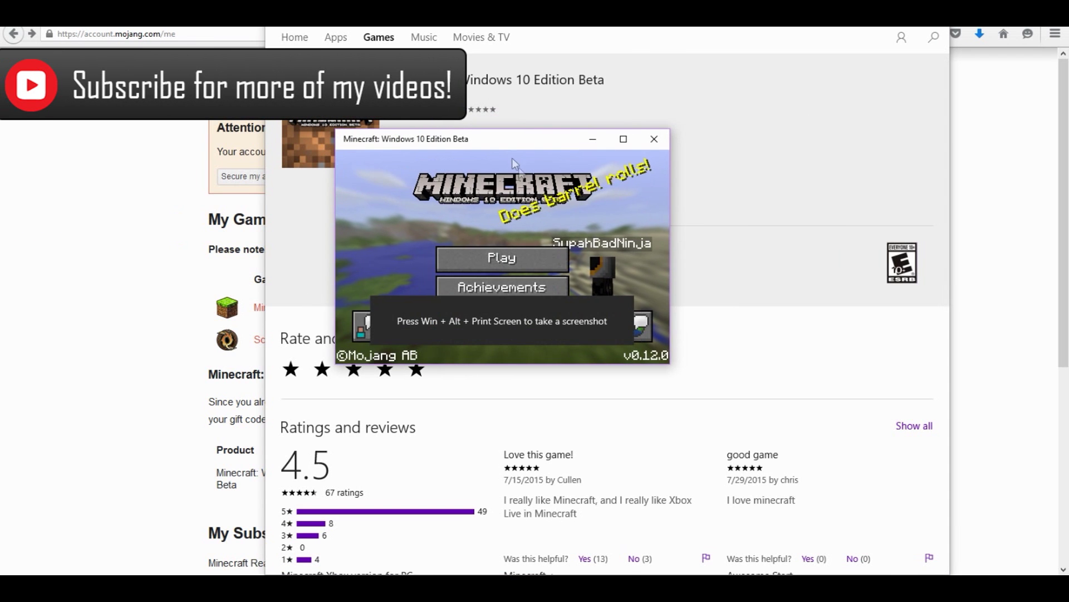
pyautogui.moveTo(507, 145); pyautogui.dragTo(510, 4)
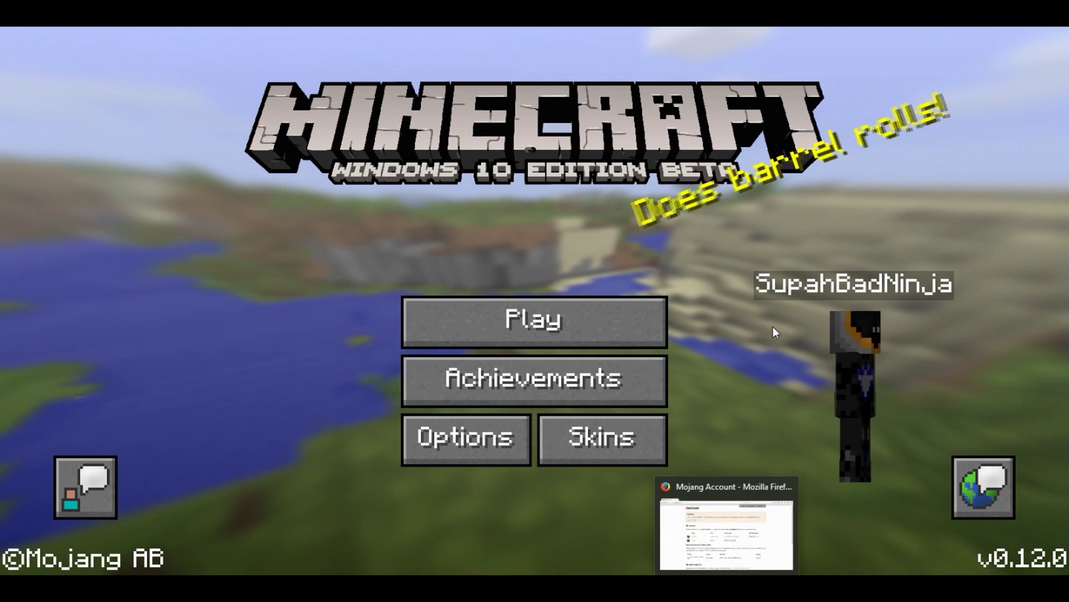
pyautogui.click(726, 535)
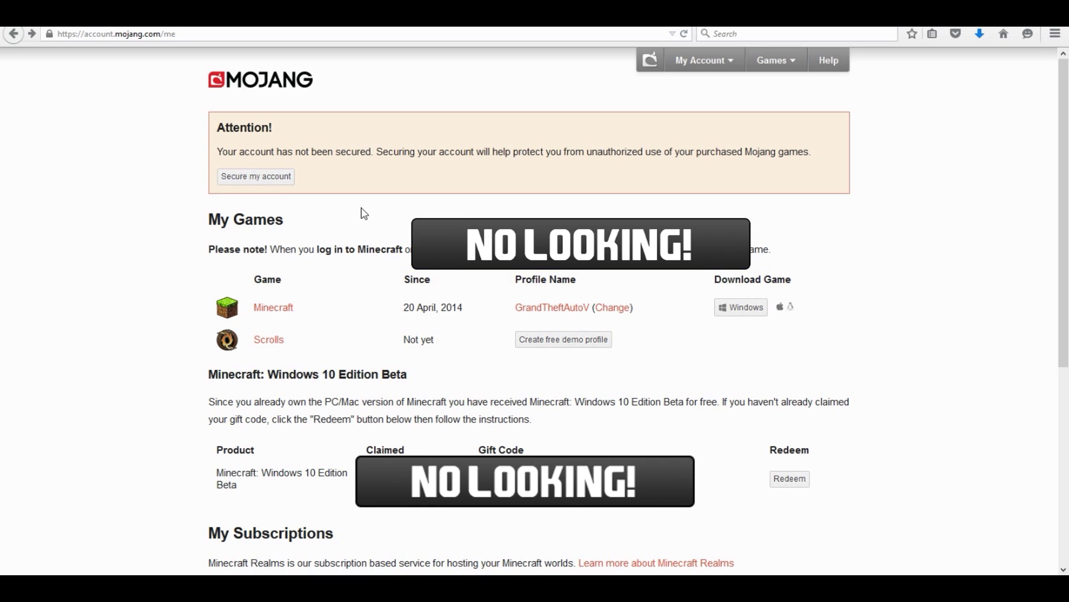